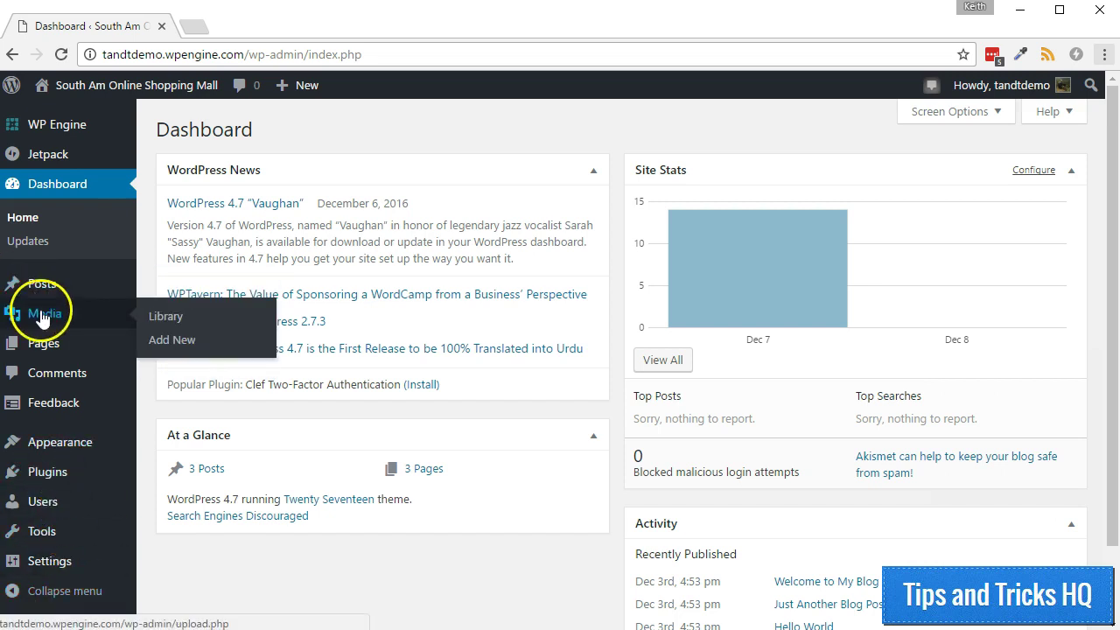
Upload get-image-url.png from the computer through Media > Add New
click(154, 339)
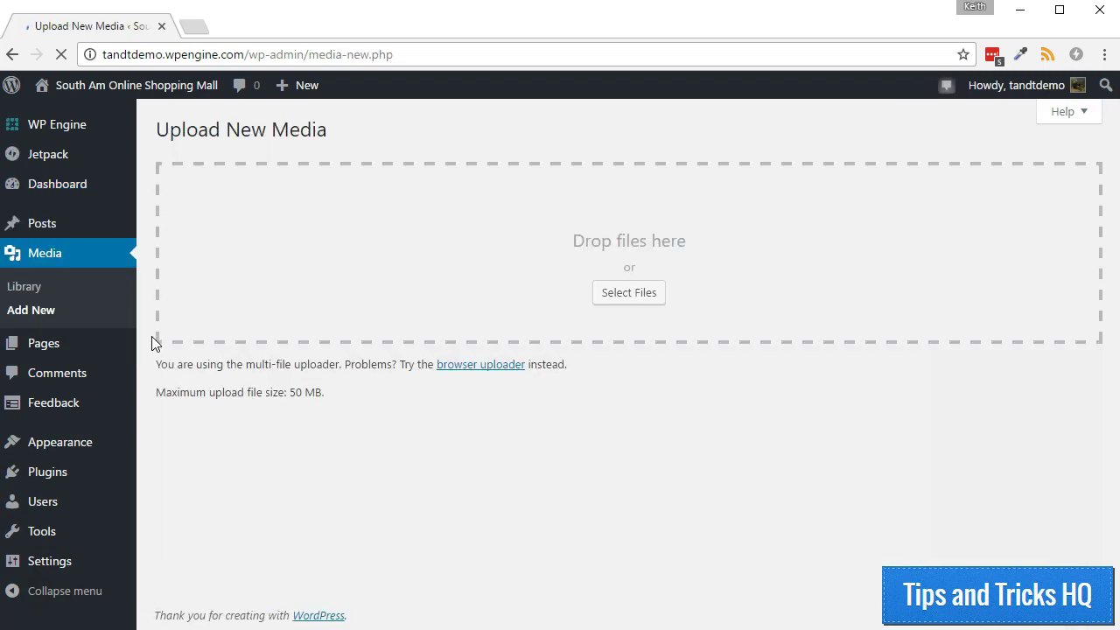
click(626, 294)
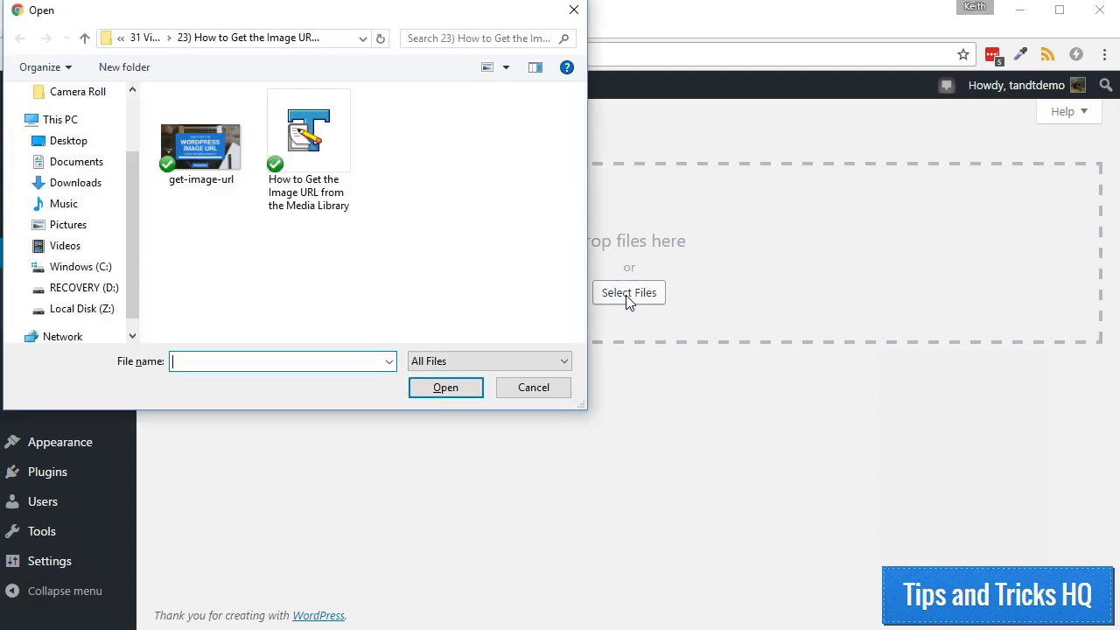
double_click(203, 163)
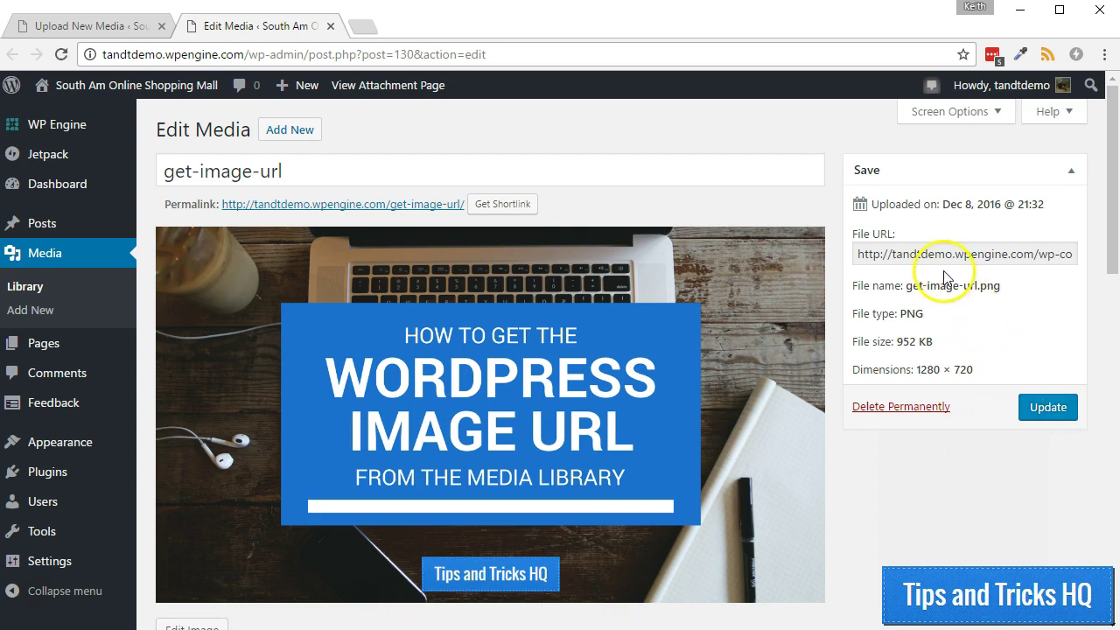
Copy get-image-url's full File URL from its Edit Media page, then return to the Media Library
drag(854, 234, 899, 235)
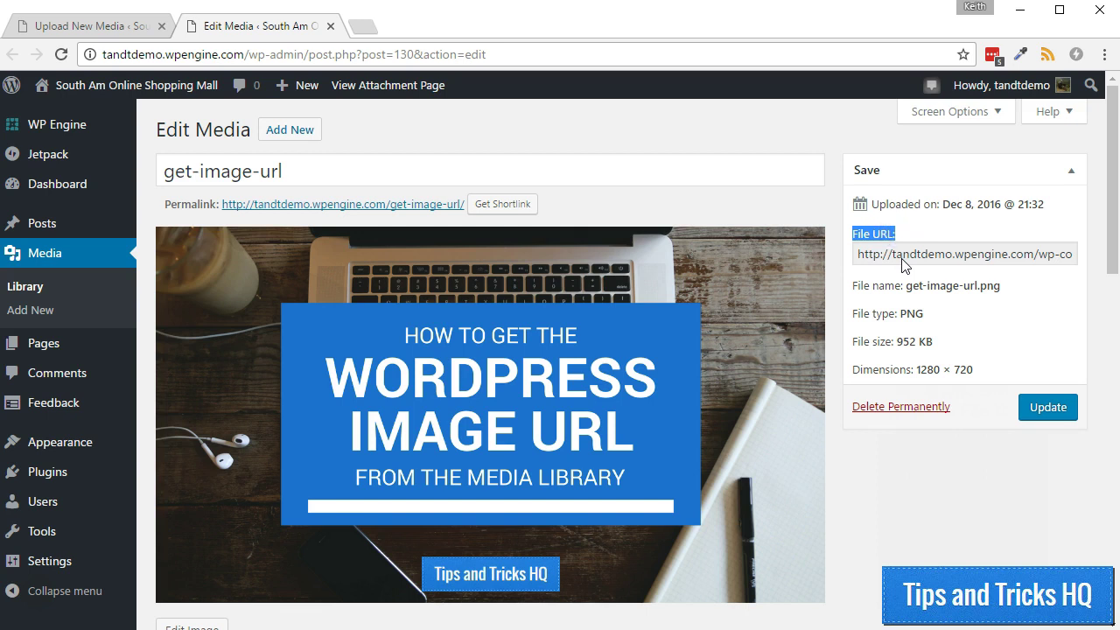
click(904, 263)
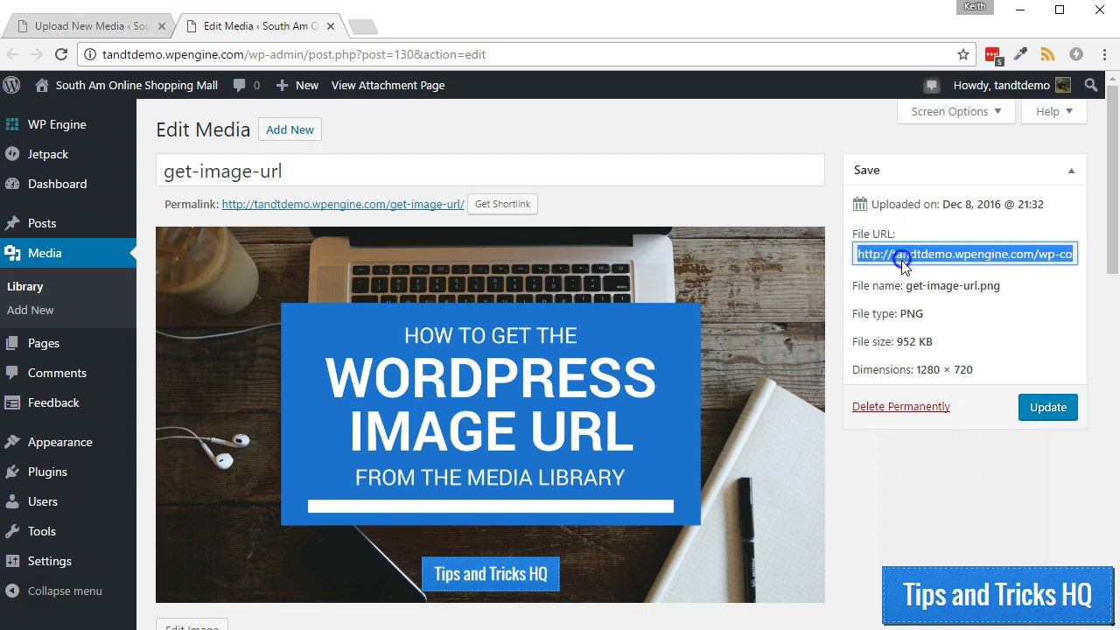
right_click(904, 265)
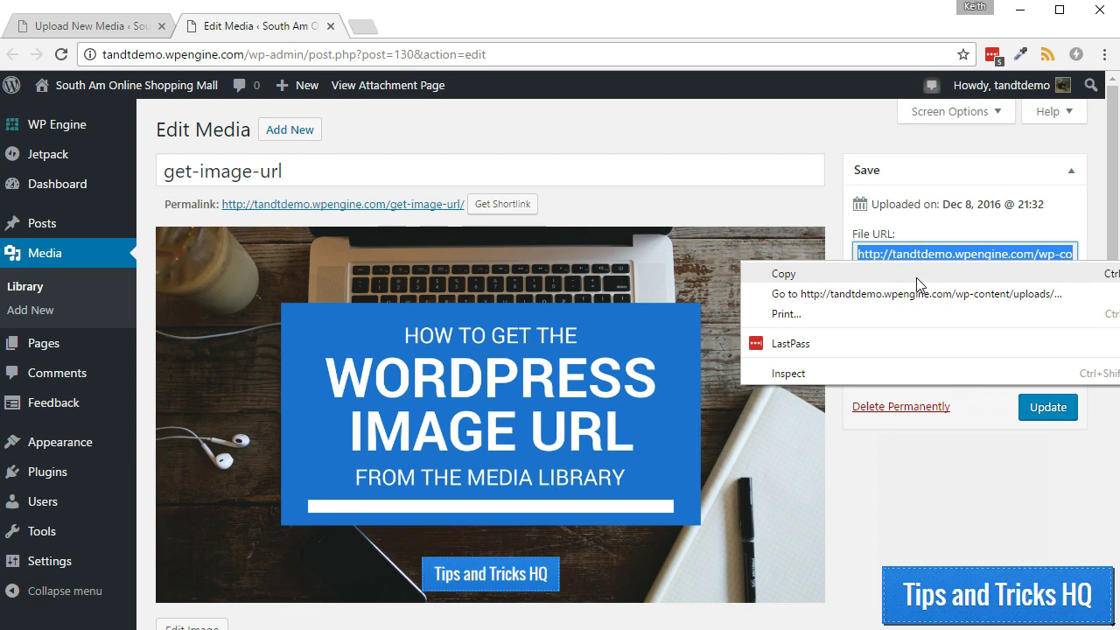
click(916, 277)
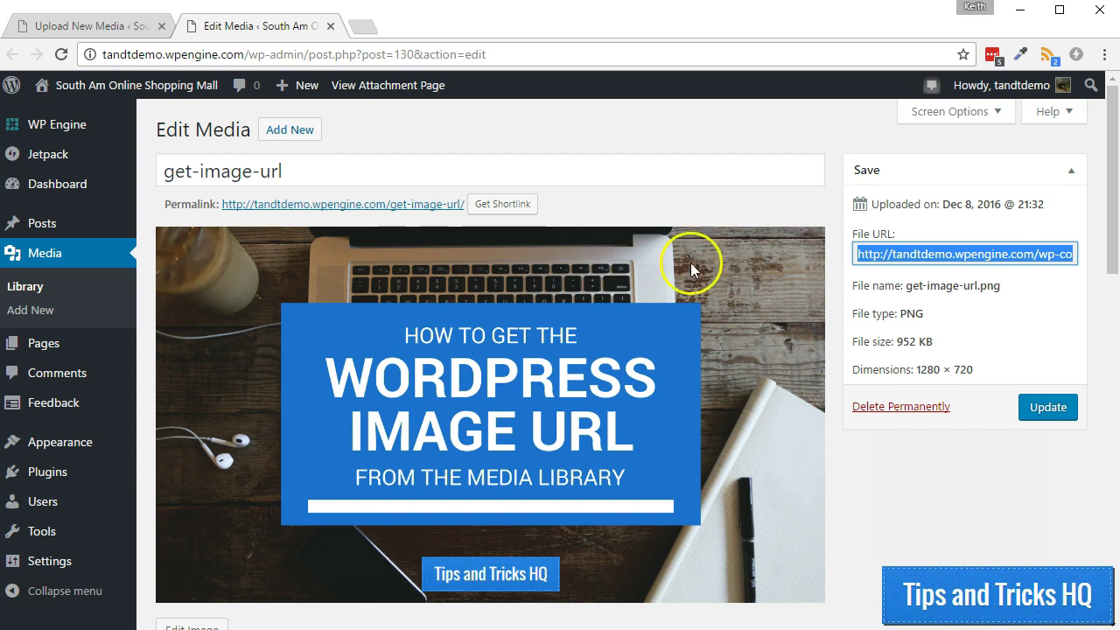
click(26, 289)
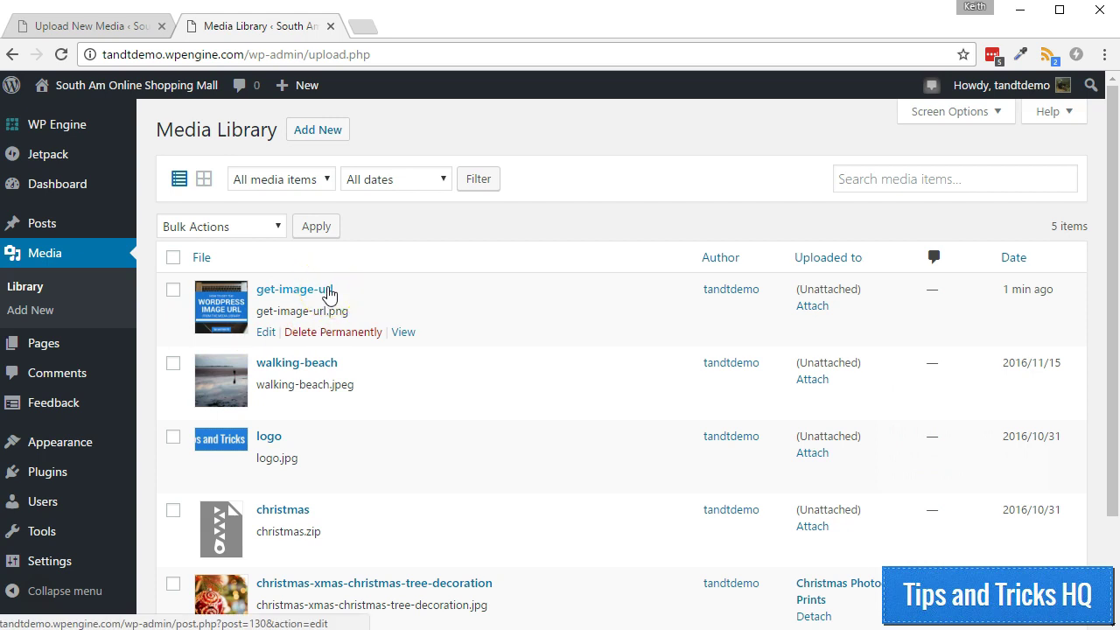
Reopen get-image-url's Edit Media page from the Library and copy its File URL again
click(329, 293)
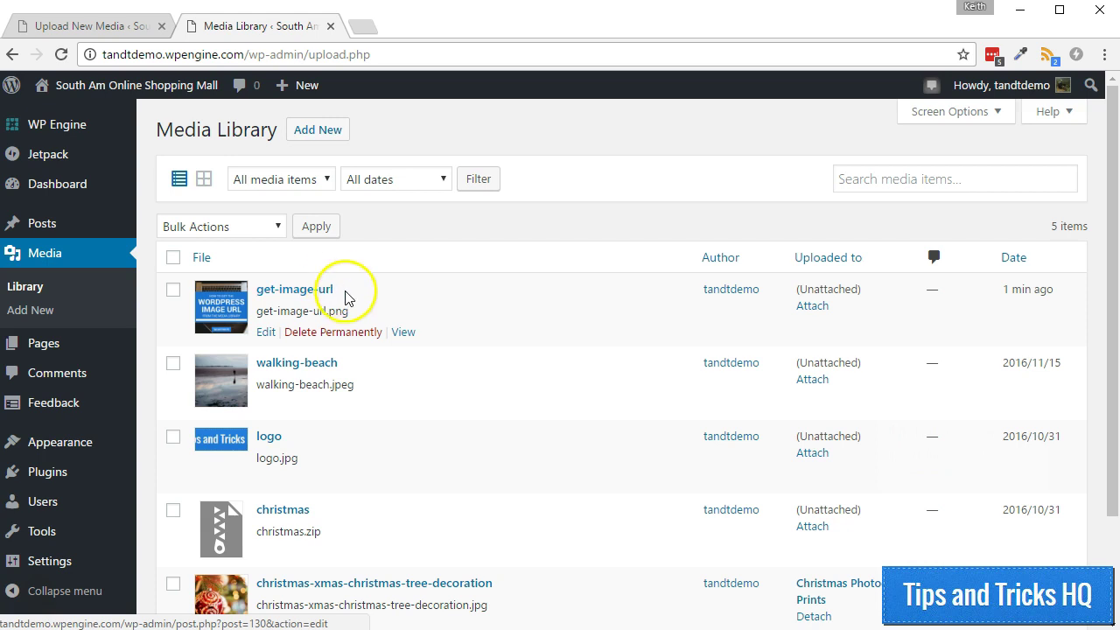
click(266, 335)
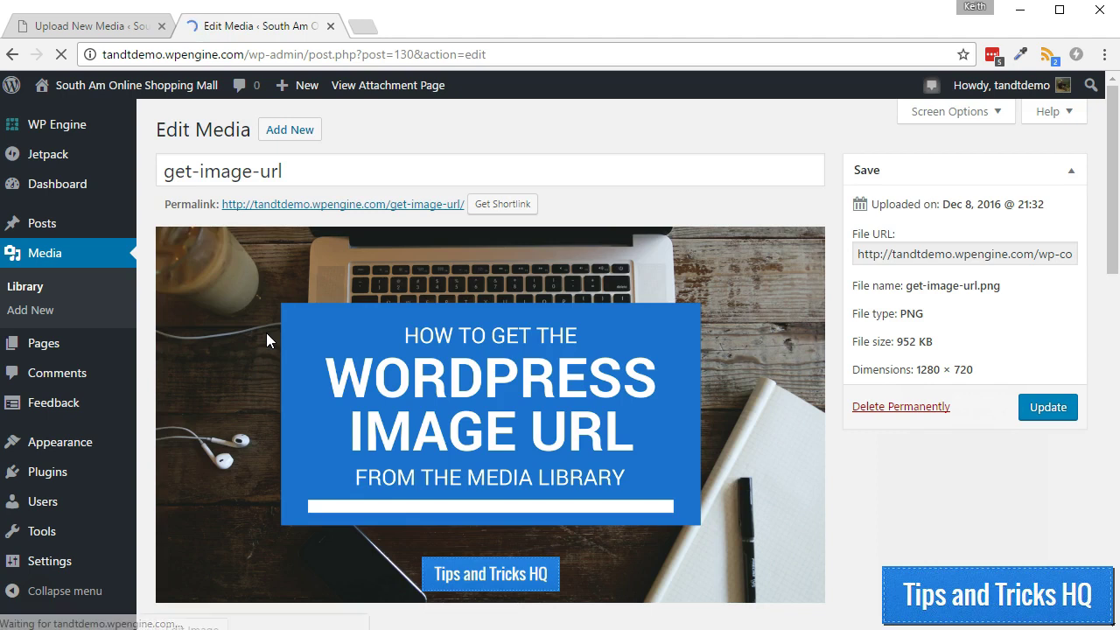
triple_click(910, 253)
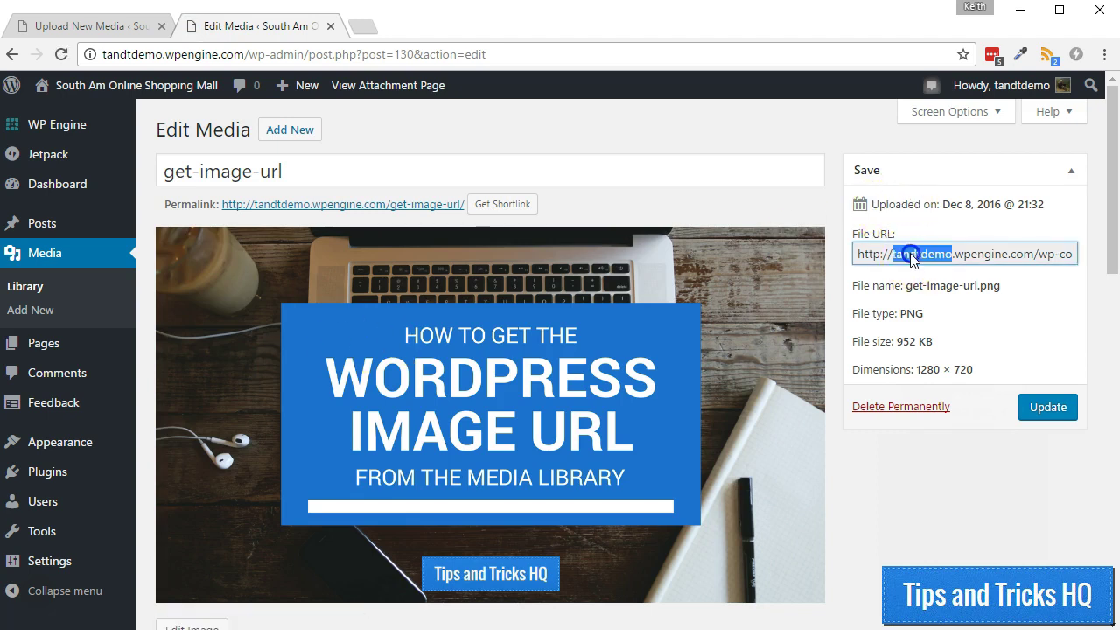
right_click(910, 254)
click(928, 267)
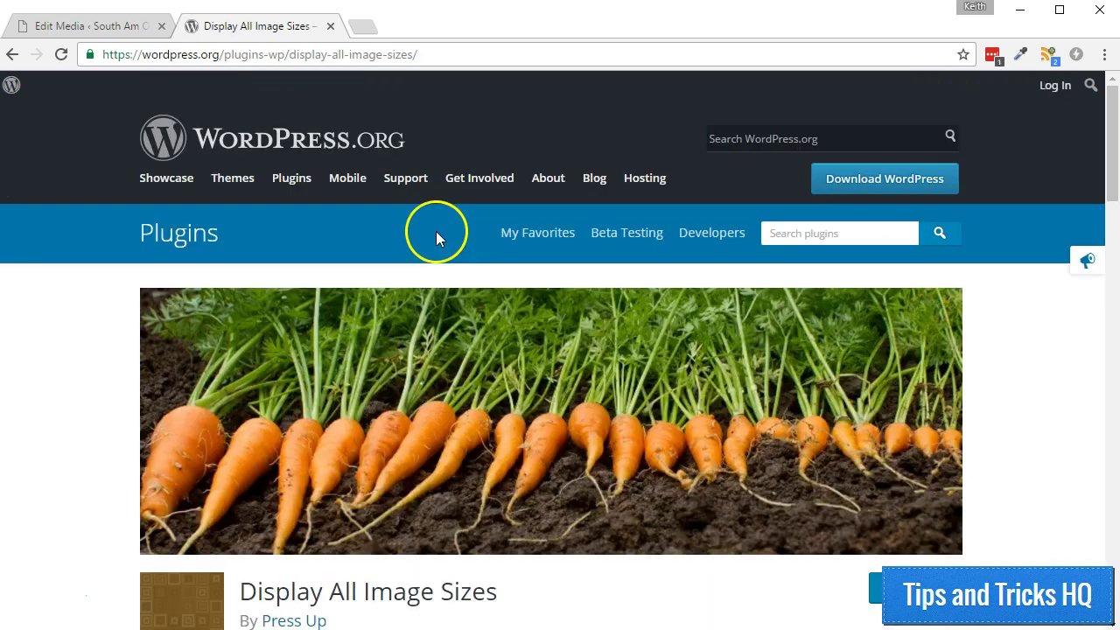
Scroll through the Display All Image Sizes plugin description on wordpress.org
scroll(436, 231, down, 2)
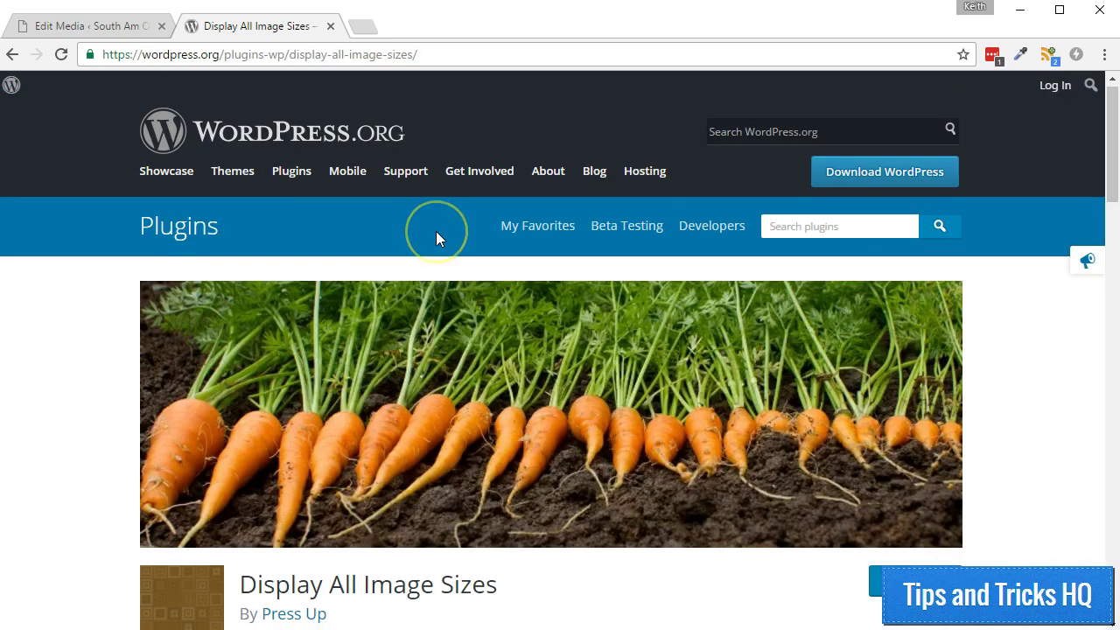
scroll(436, 231, down, 1)
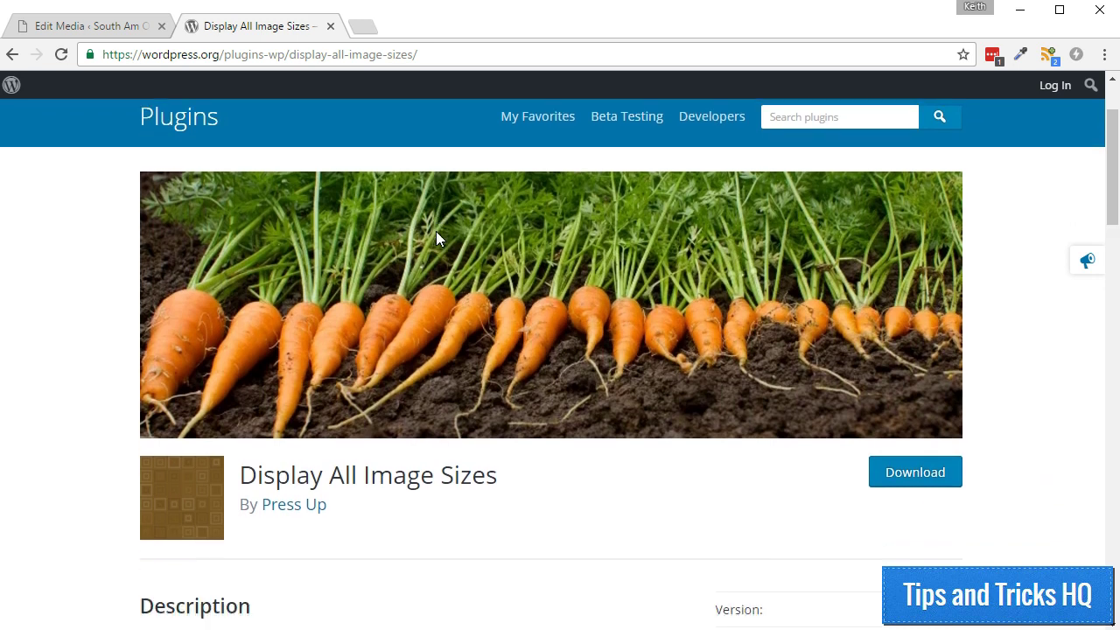
scroll(435, 231, down, 1)
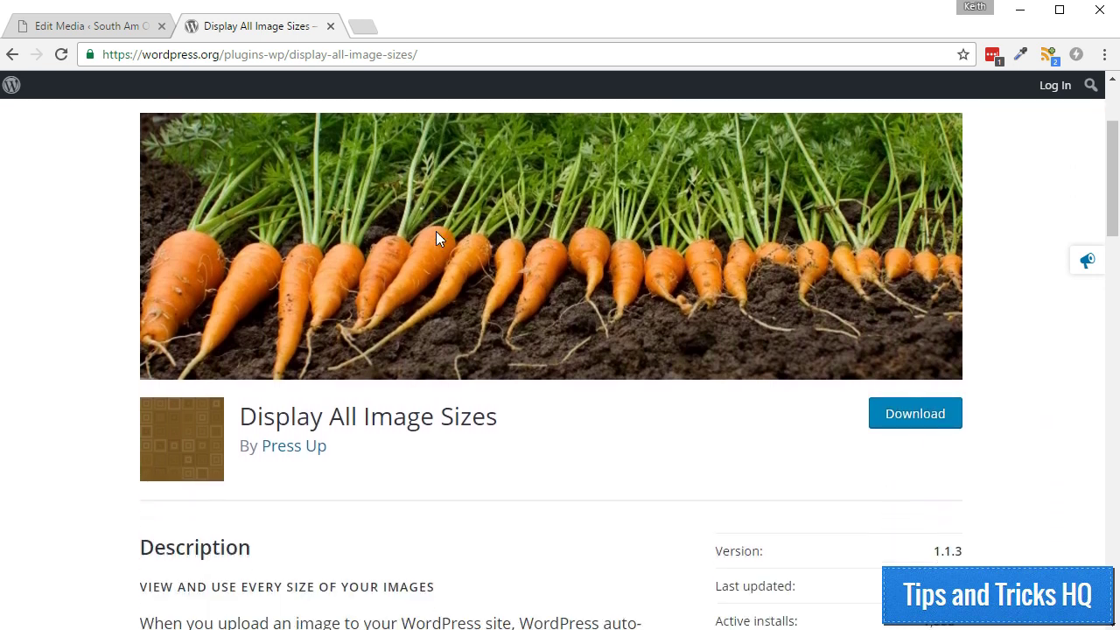
scroll(436, 231, down, 1)
scroll(435, 231, down, 1)
scroll(436, 231, down, 1)
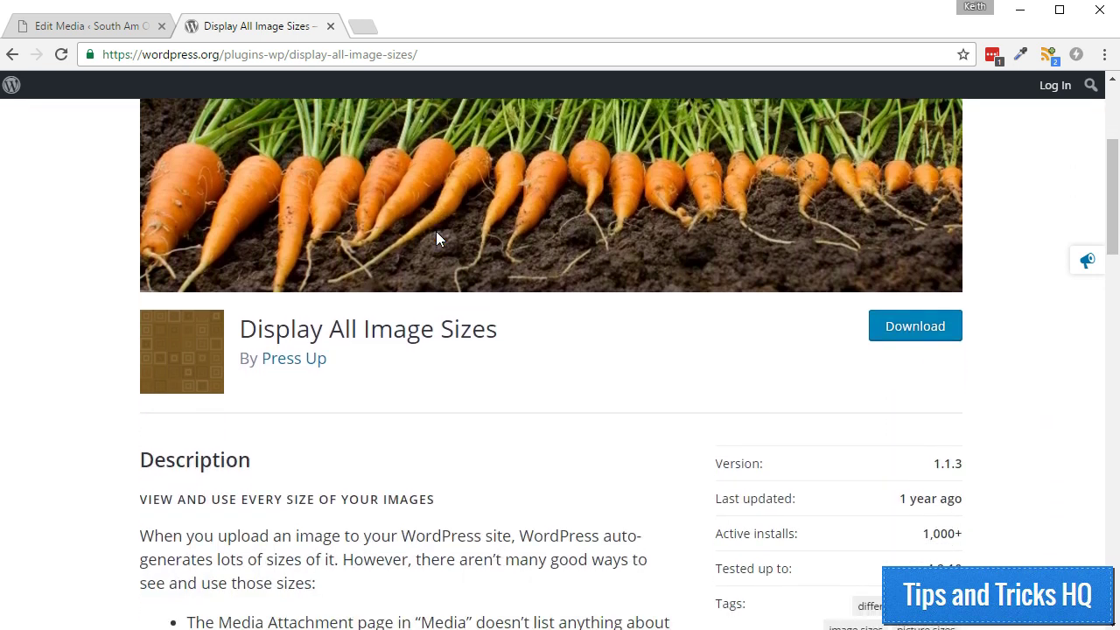
scroll(436, 231, down, 1)
scroll(437, 232, down, 1)
scroll(436, 232, down, 1)
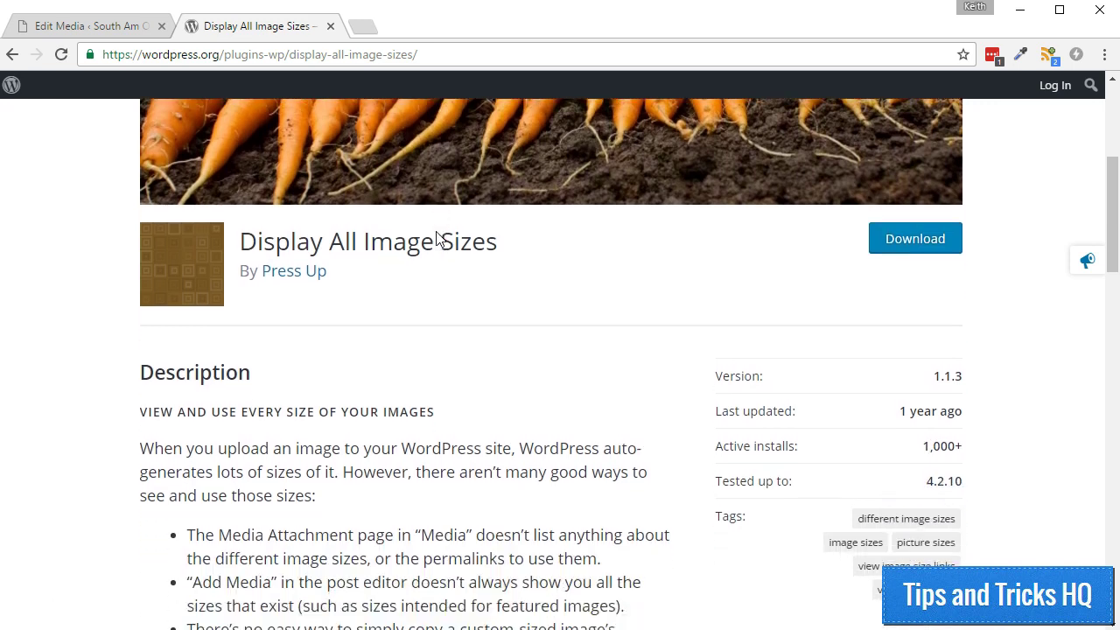
scroll(437, 237, down, 1)
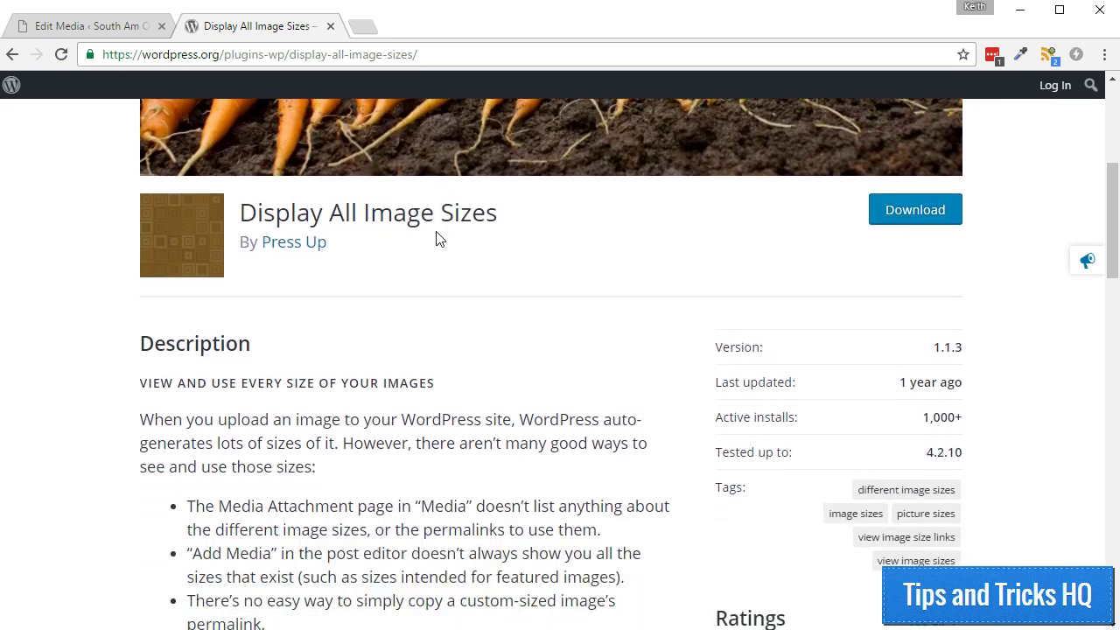
scroll(439, 239, down, 1)
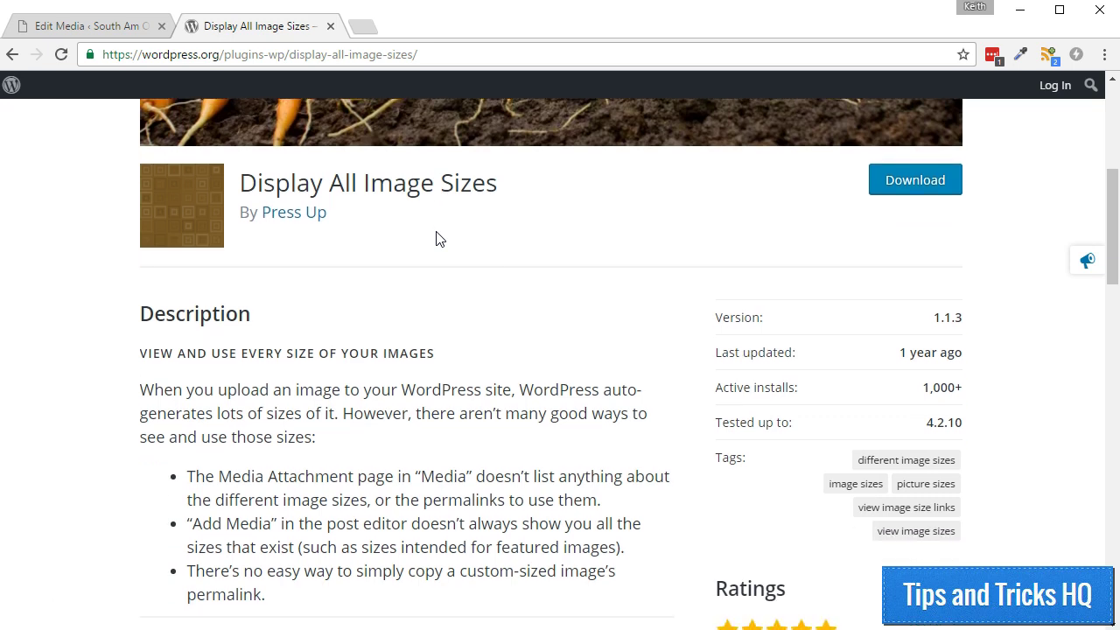
scroll(440, 239, down, 1)
scroll(439, 239, down, 1)
scroll(439, 239, down, 1)
scroll(439, 239, down, 1)
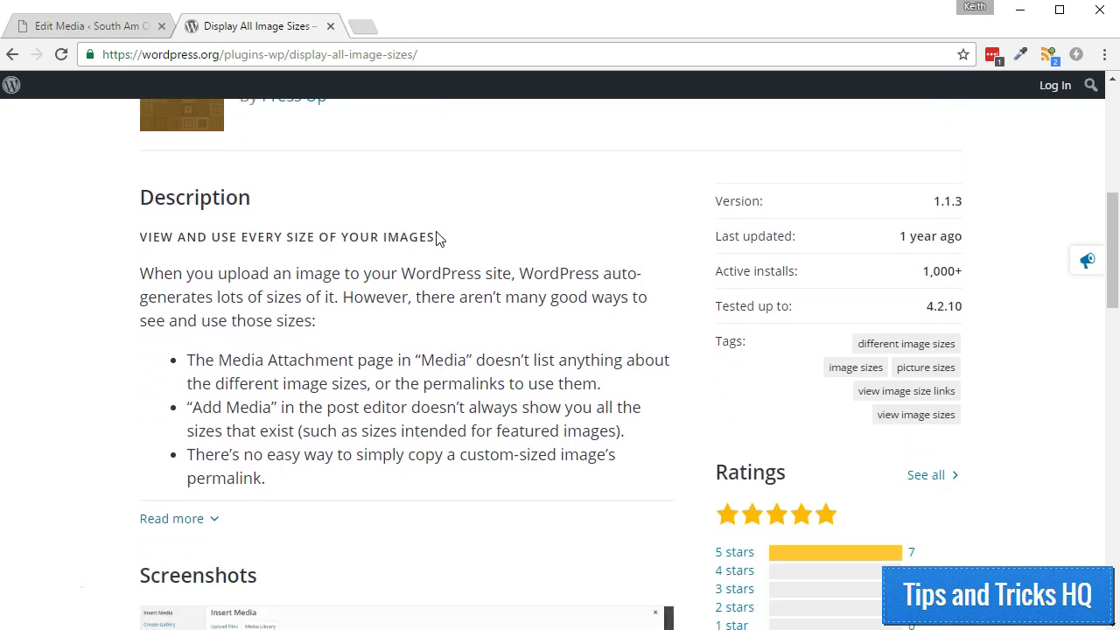
scroll(439, 238, down, 1)
scroll(439, 239, down, 1)
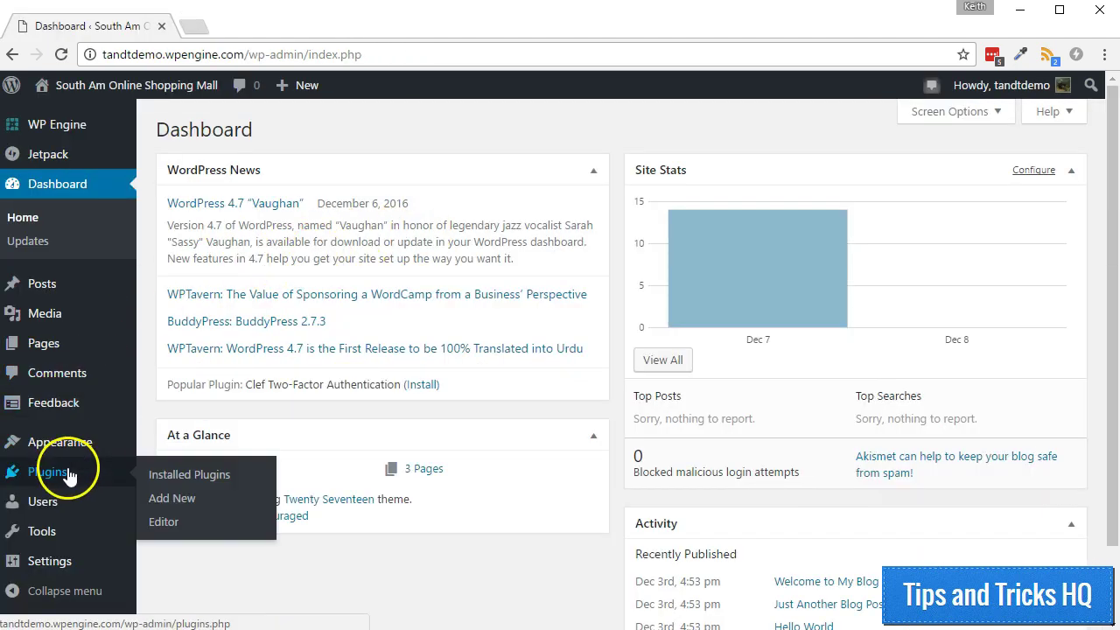
Search Plugins > Add New for 'Display All Image Sizes', then install and activate it
click(168, 500)
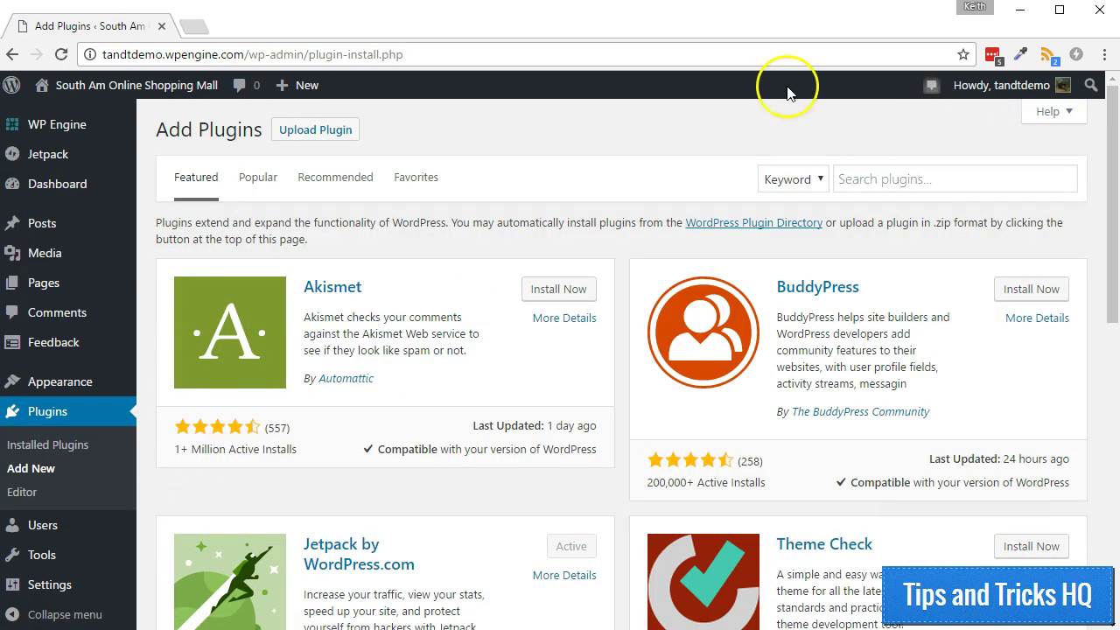
click(849, 176)
text(Display All Image Sizes)
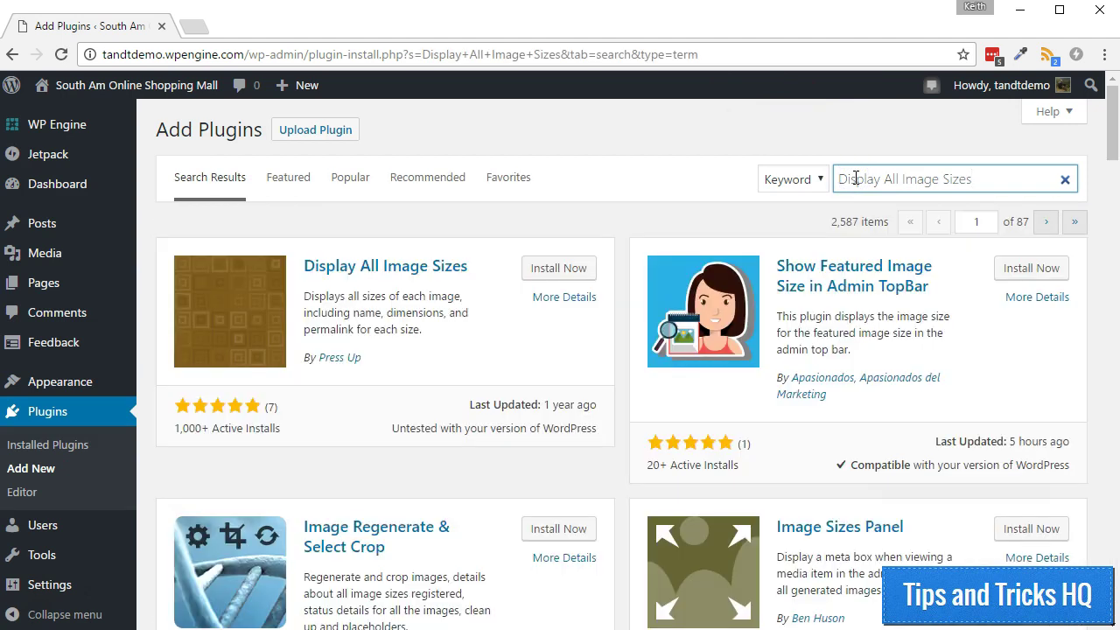
click(546, 269)
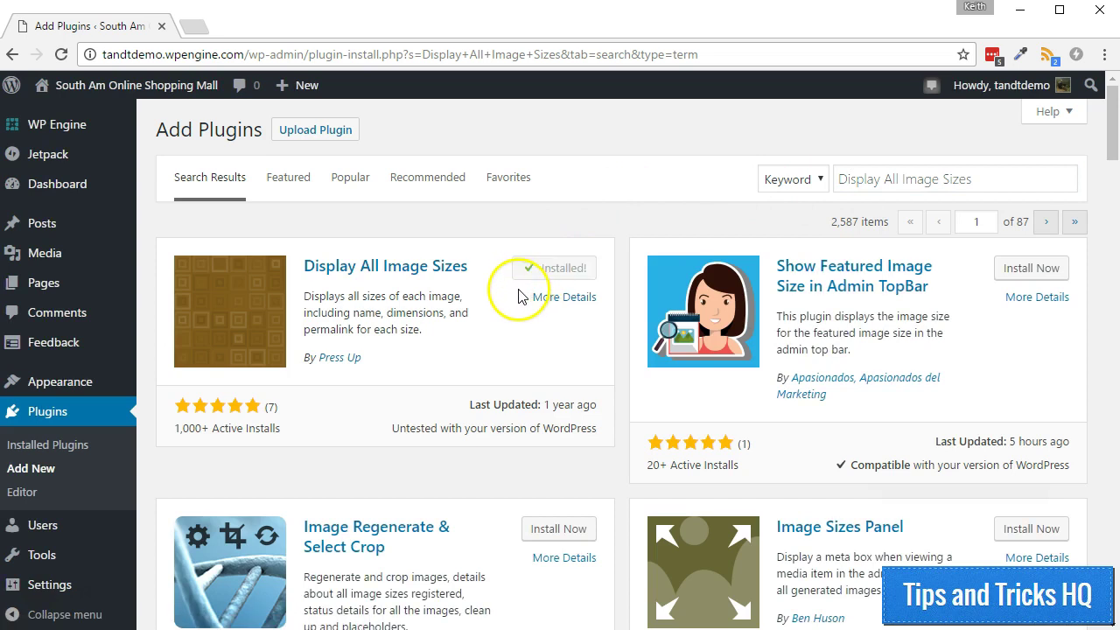
click(552, 269)
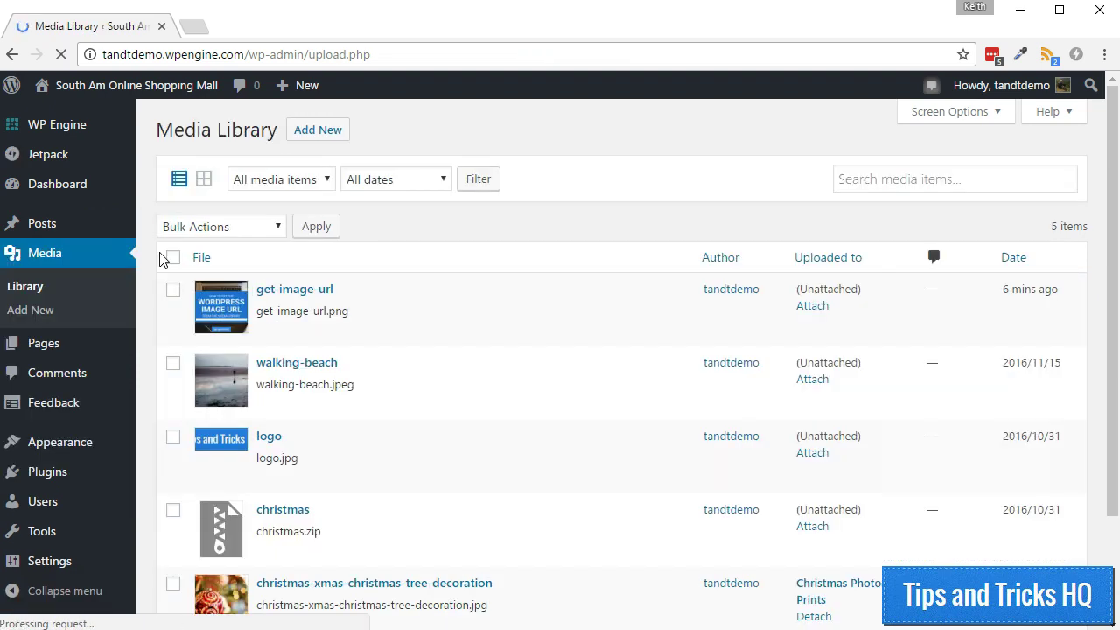
Open the get-image-url image's Edit Media page and scroll down to its Sizes section
click(292, 294)
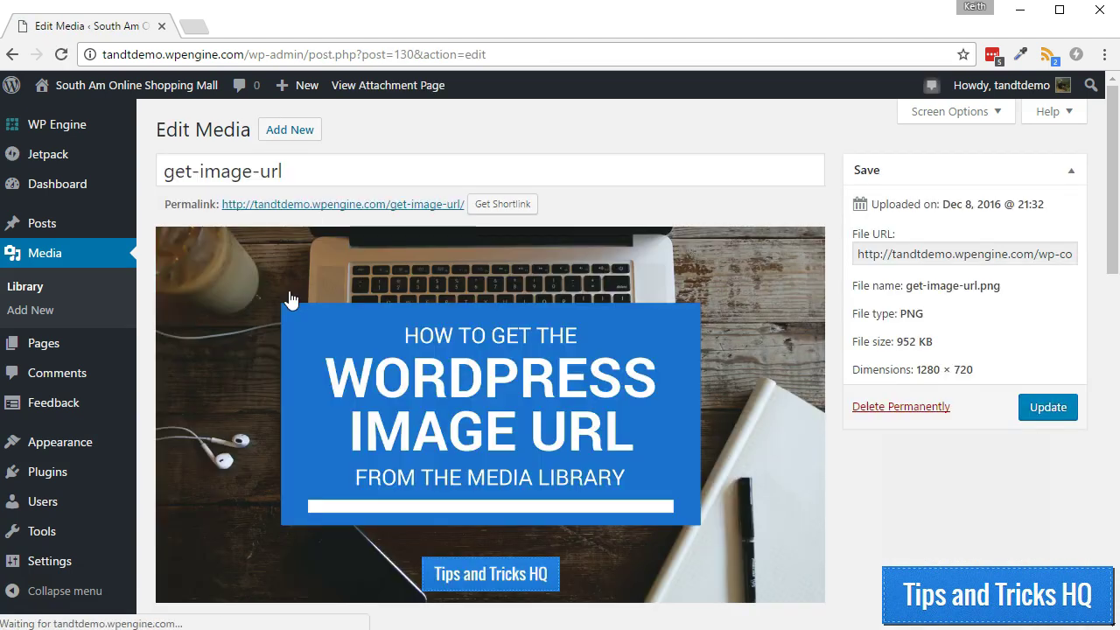
scroll(297, 319, down, 3)
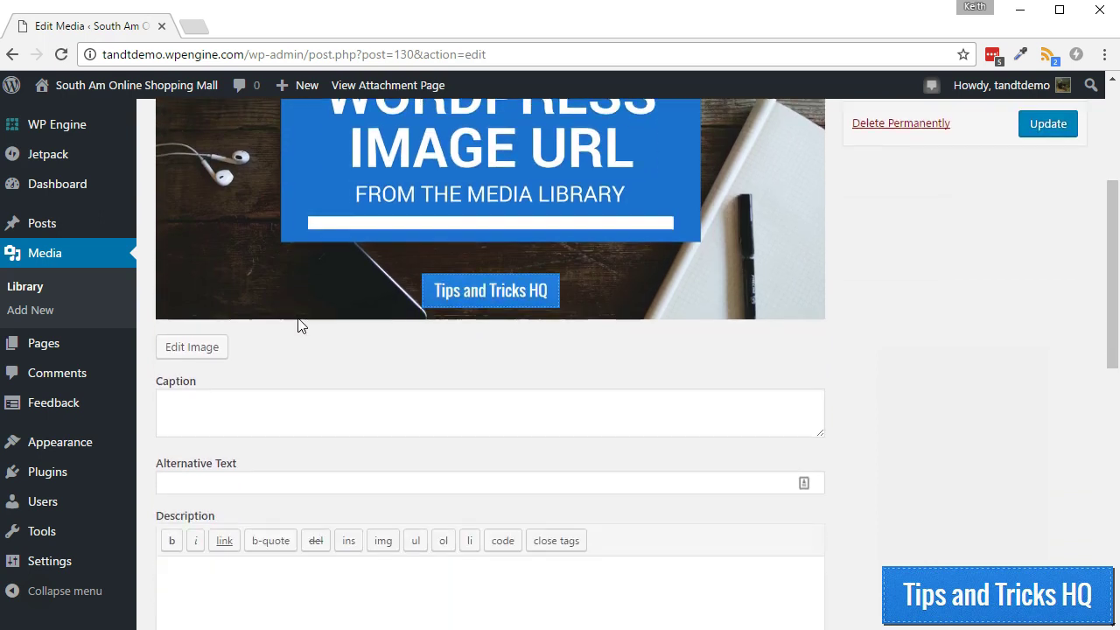
scroll(297, 322, down, 1)
scroll(298, 322, down, 1)
scroll(298, 322, down, 1)
scroll(298, 318, down, 1)
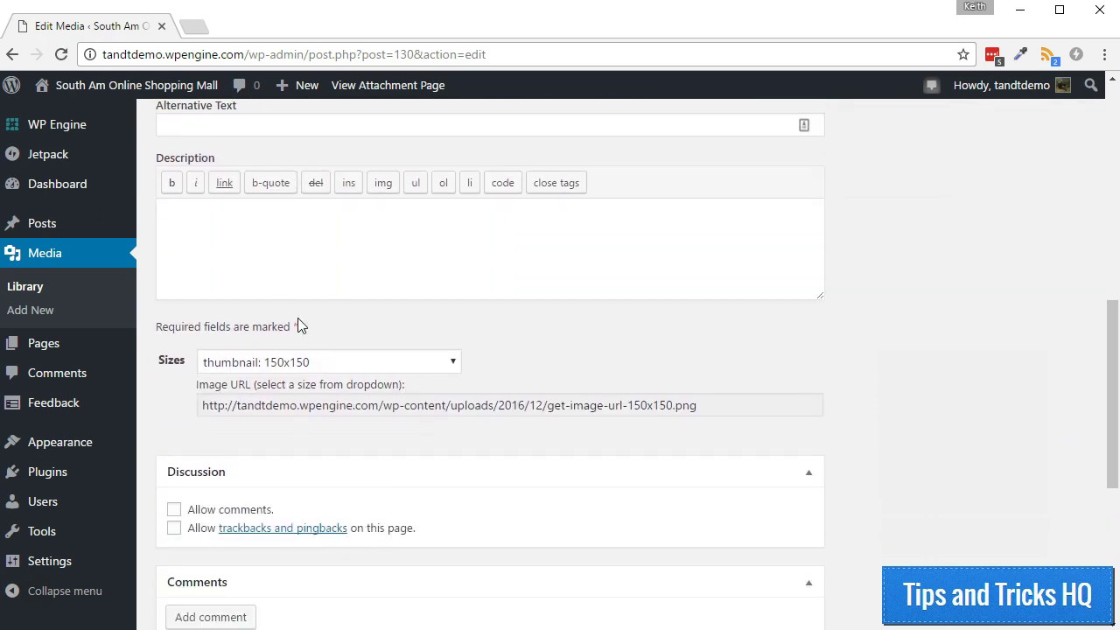
Choose the medium 300x169 size and copy its image URL
click(313, 363)
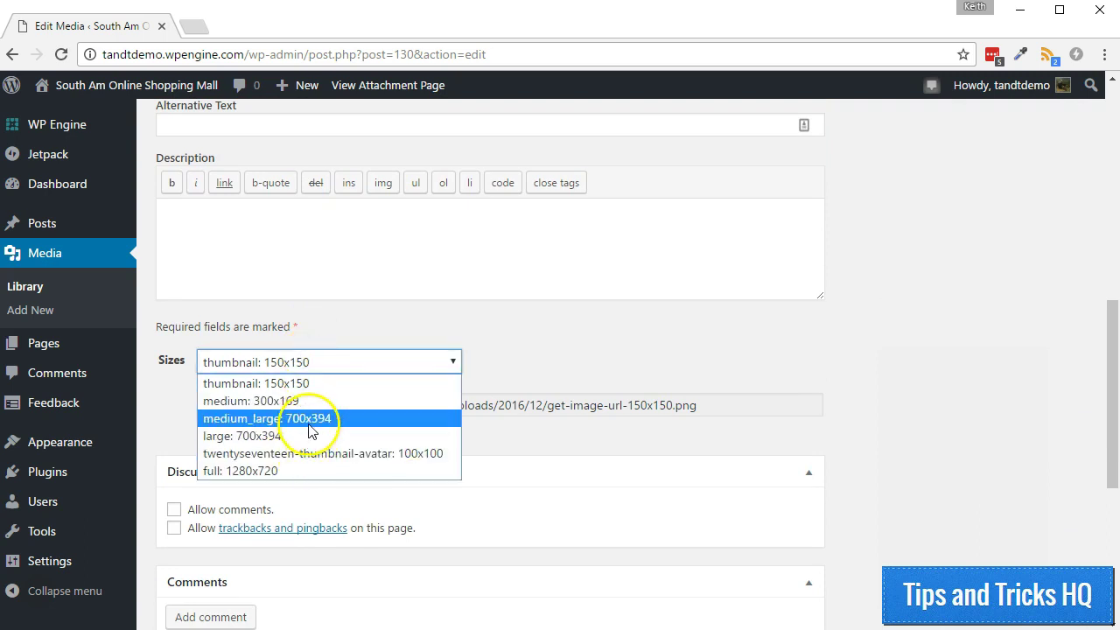
click(312, 402)
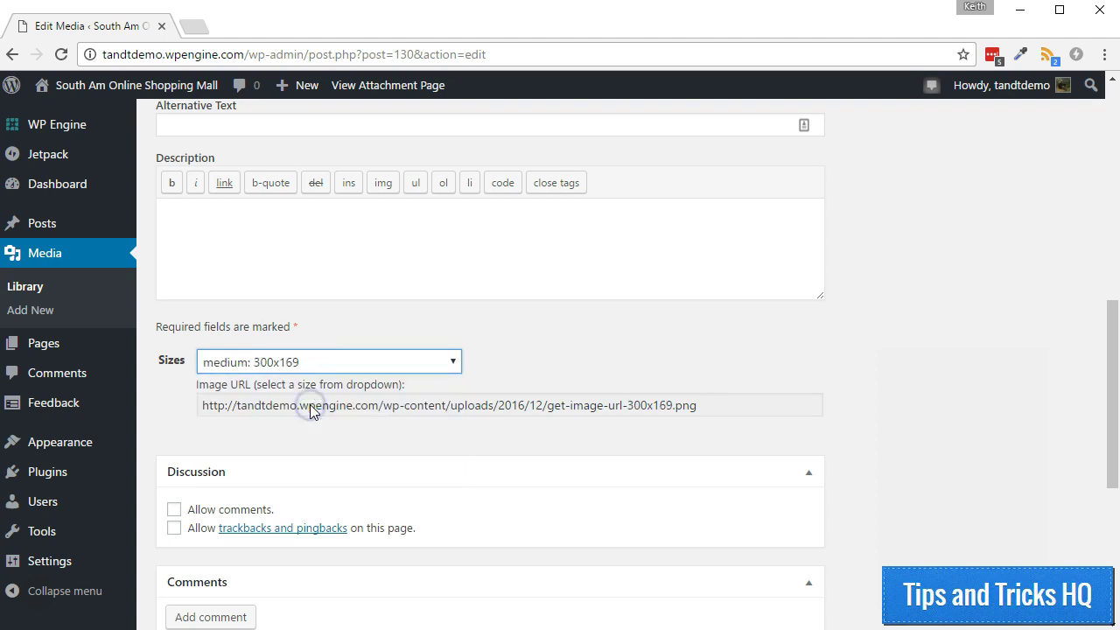
click(393, 411)
right_click(392, 407)
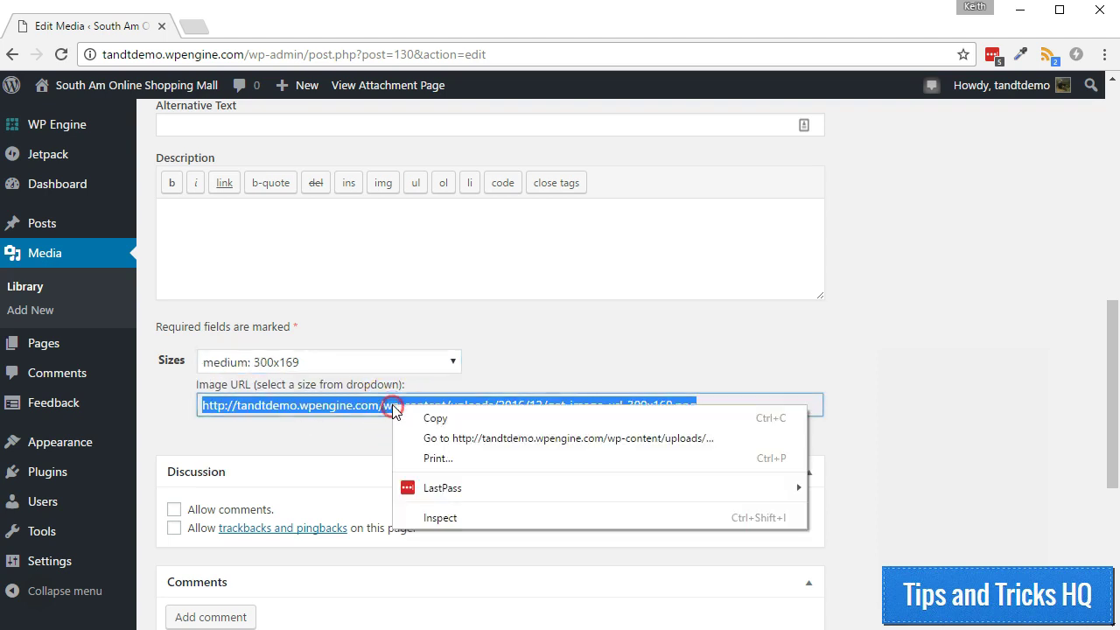